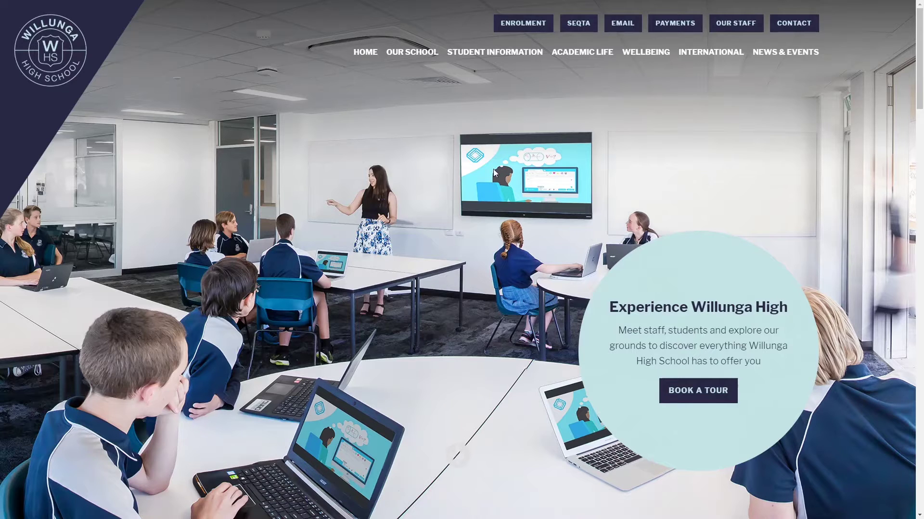
- Open the SEQTA page from the Willunga High School homepage's top navigation bar
click(580, 24)
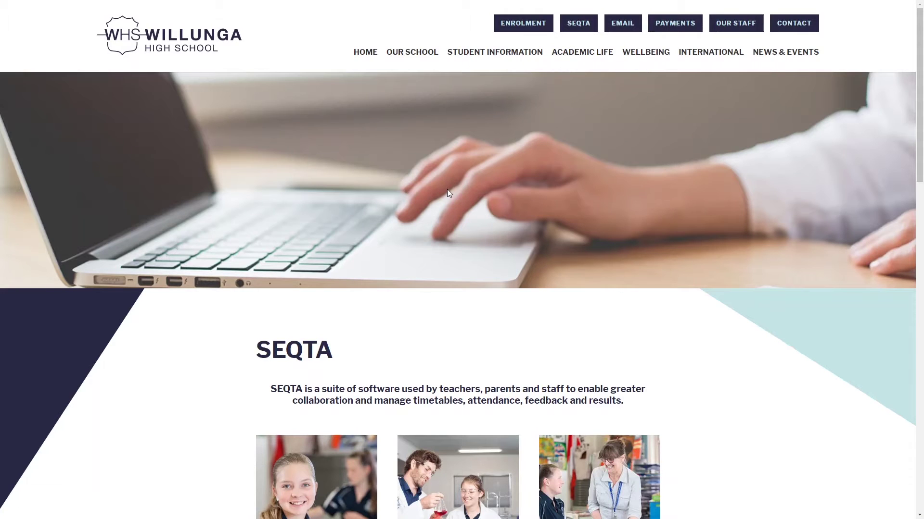
- Scroll down the SEQTA information page toward the SEQTA Learn link
scroll(447, 188, down, 4)
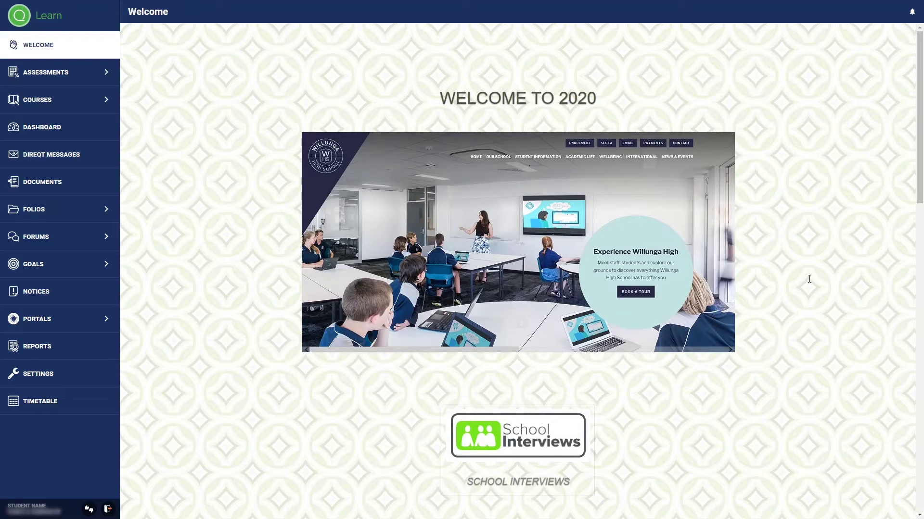
- Scroll the Welcome page past its tiles down to G Suite for Education and ClickView Video Library
scroll(809, 279, down, 2)
scroll(789, 278, down, 3)
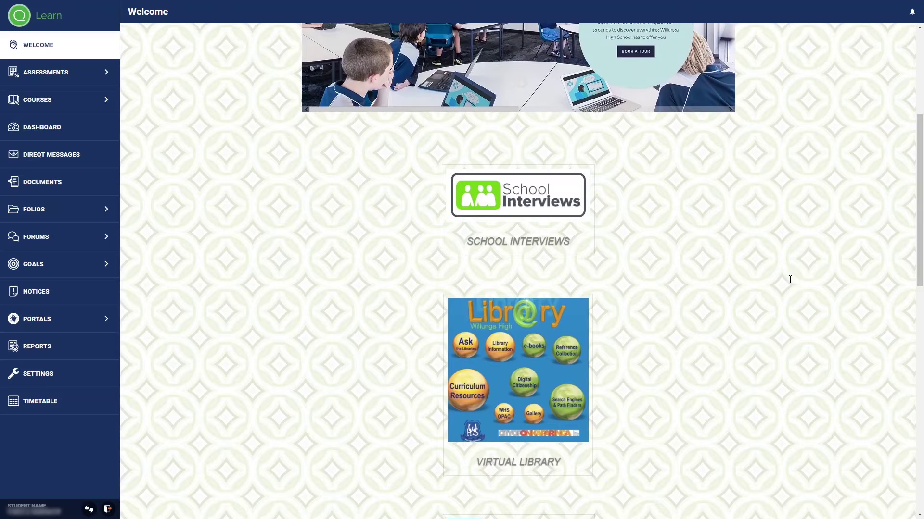
scroll(770, 277, down, 2)
scroll(625, 291, down, 2)
scroll(625, 281, down, 3)
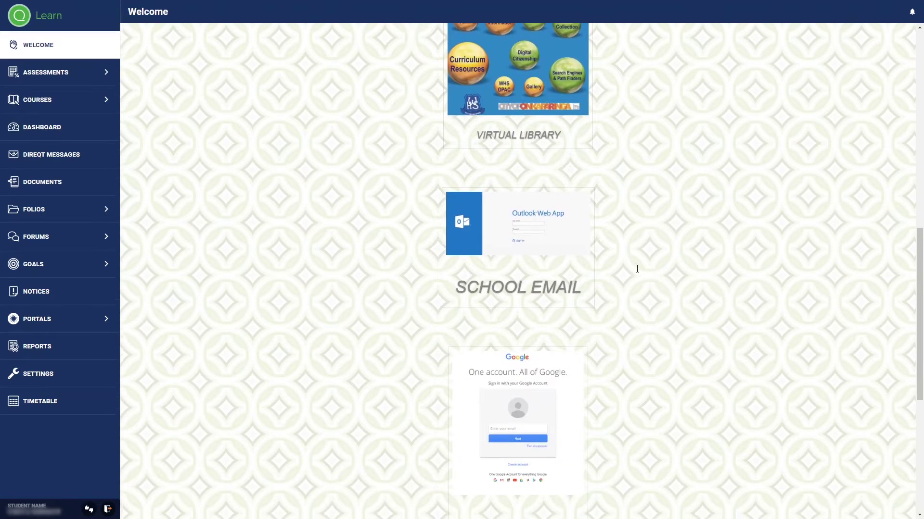
scroll(645, 266, down, 3)
scroll(646, 267, down, 3)
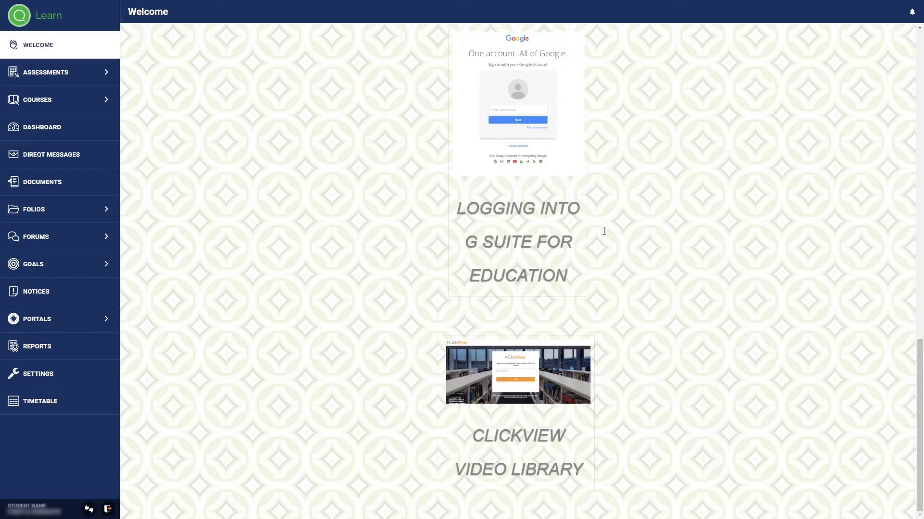
- List upcoming assessments and review the Creating a Magazine Cover task's resources and submissions
click(94, 74)
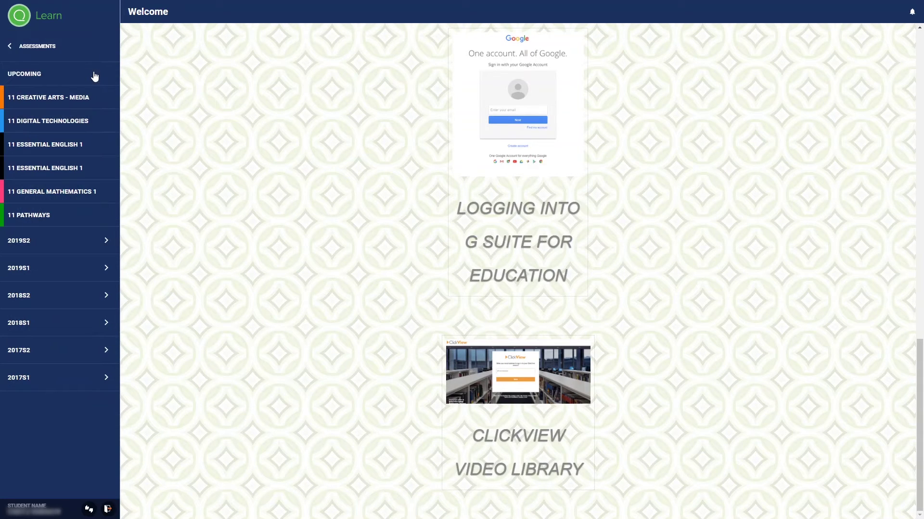
click(95, 75)
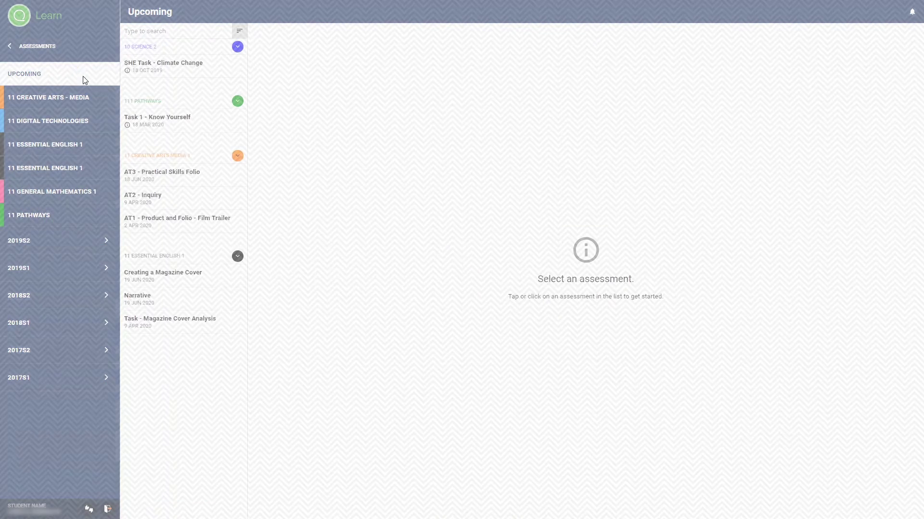
click(188, 275)
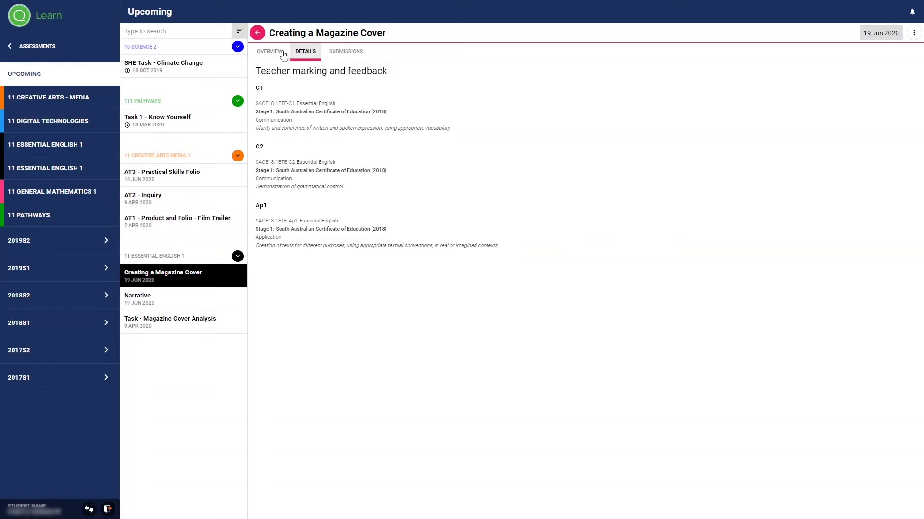
click(282, 52)
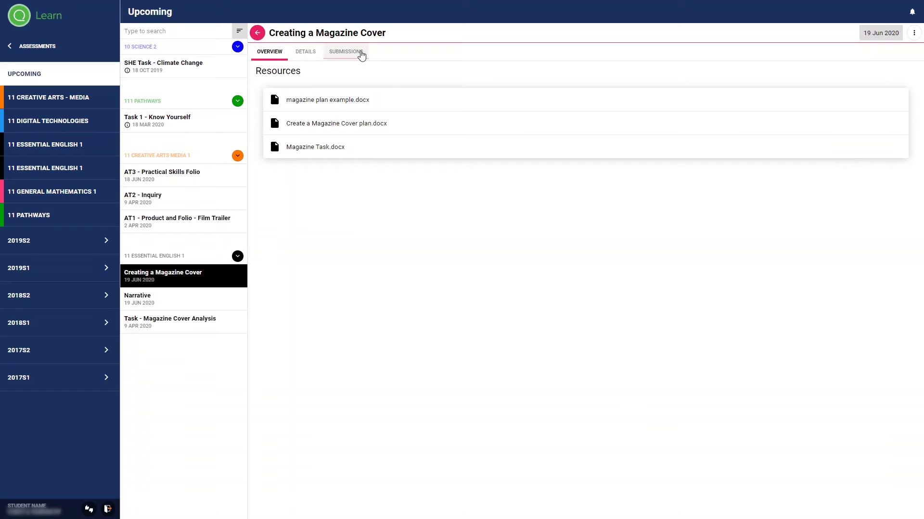
click(361, 56)
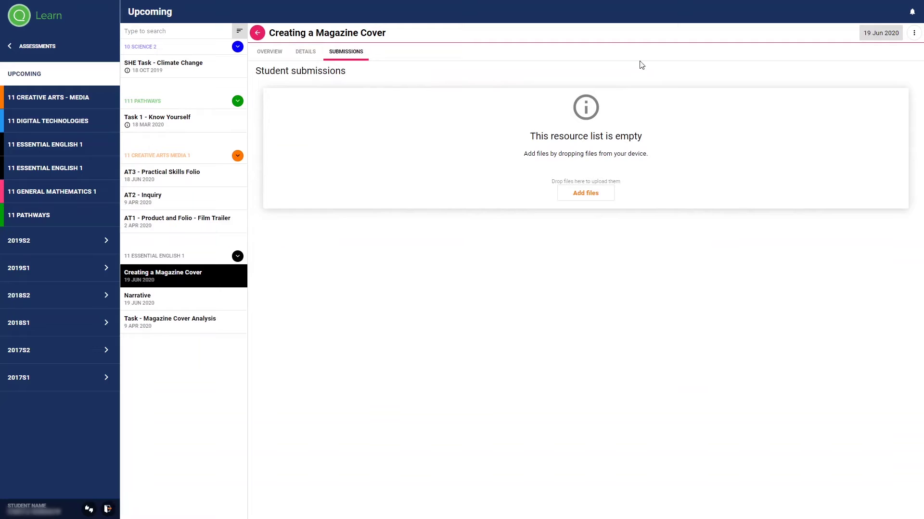
key(Left)
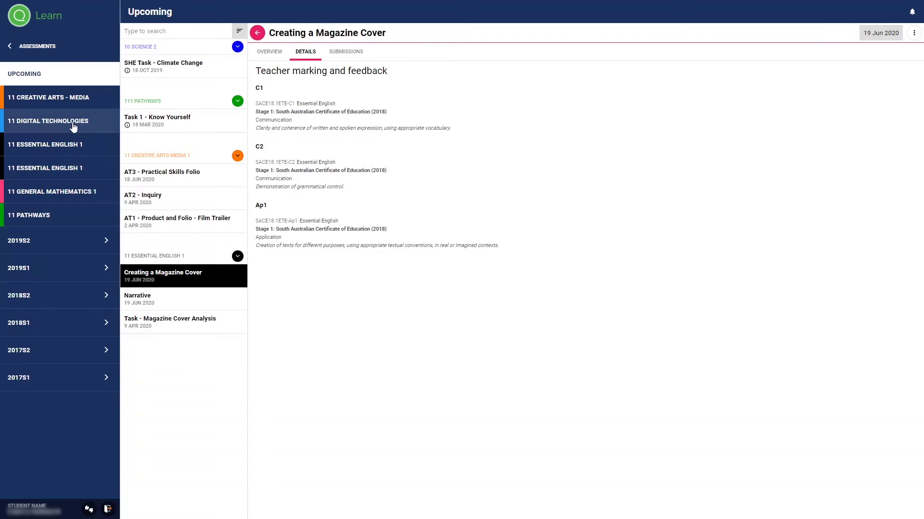
- View the 11 General Mathematics 1 STAT Measurement result, graded B, then return to the main sections
click(57, 194)
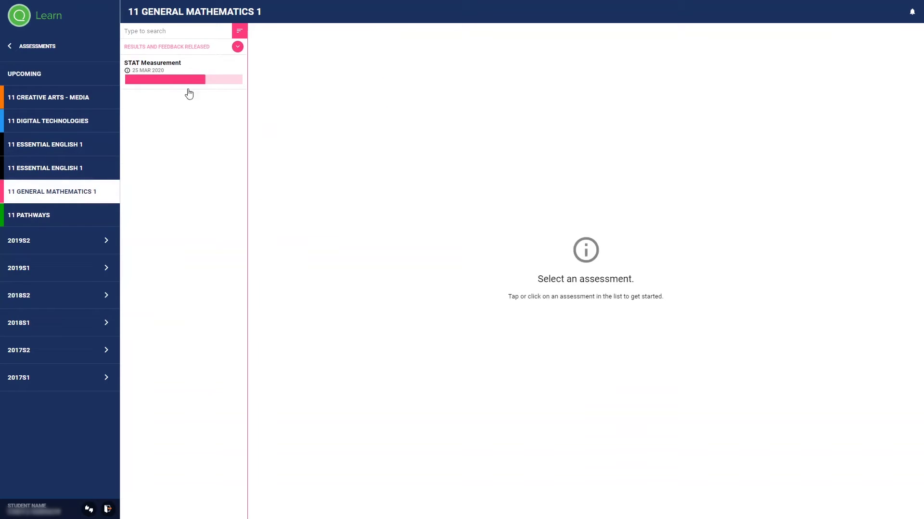
click(202, 79)
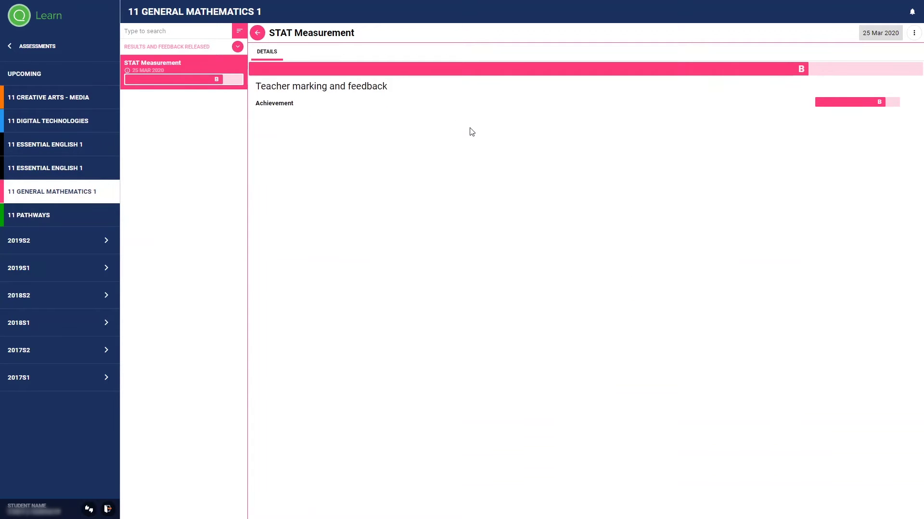
click(22, 48)
- Browse 11 Creative Arts - Media's AT3 Progress Assessment 2 lesson down to its essay-writing videos
click(42, 99)
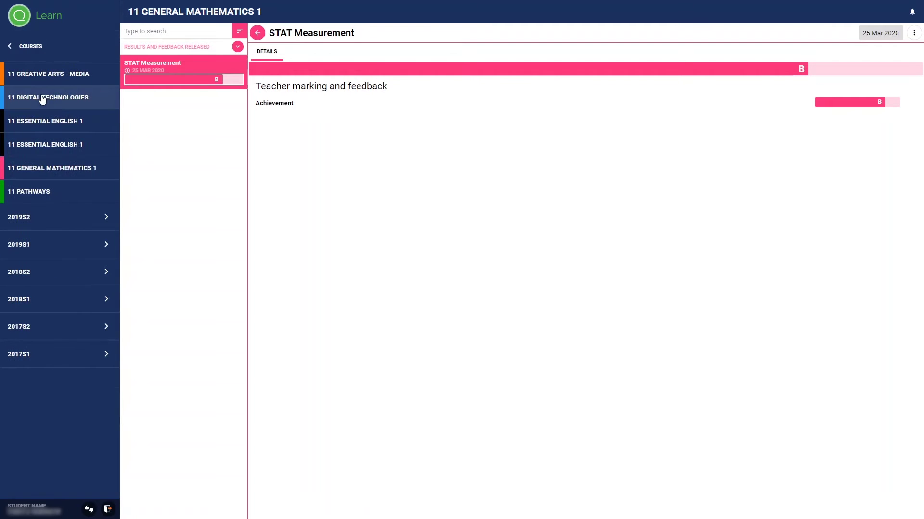
click(70, 76)
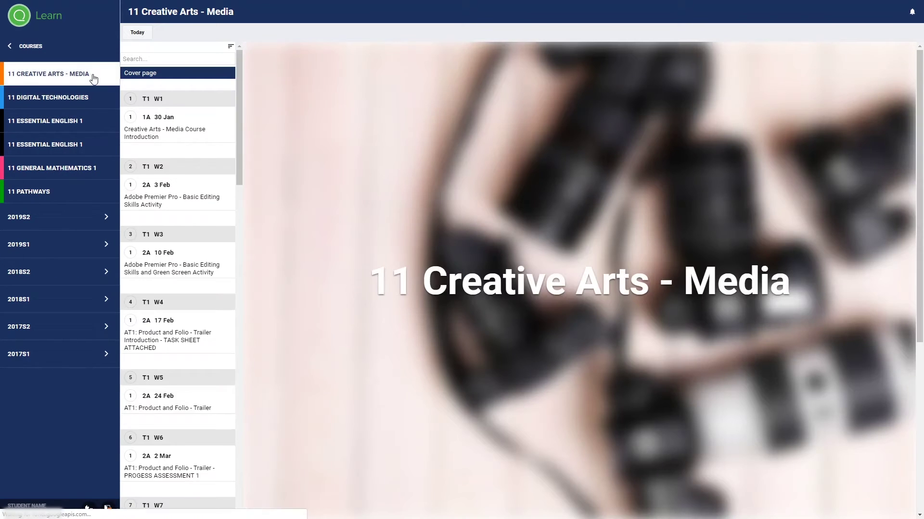
click(138, 33)
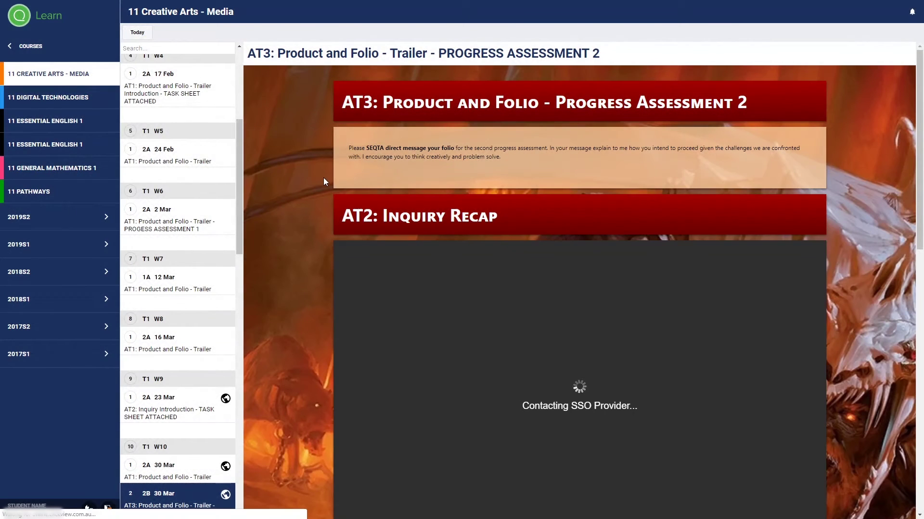
scroll(324, 182, down, 3)
scroll(324, 182, down, 3)
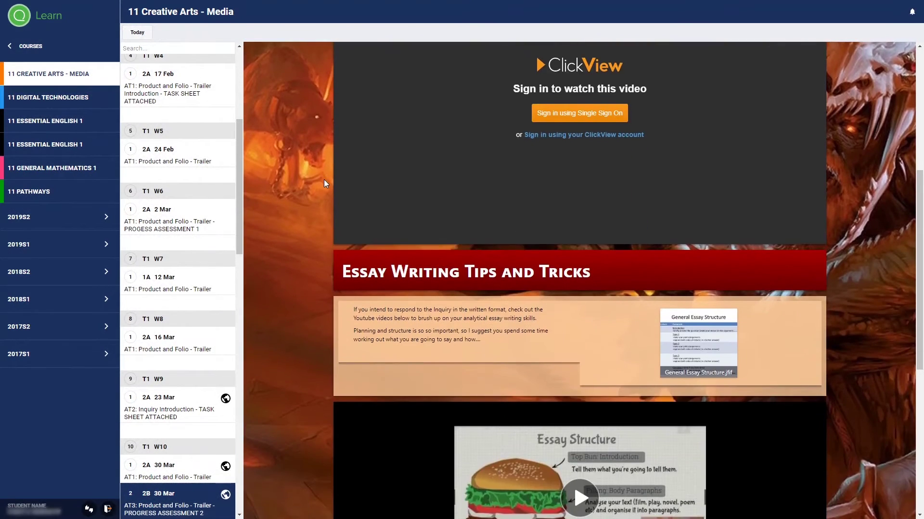
scroll(325, 180, down, 5)
scroll(323, 180, down, 2)
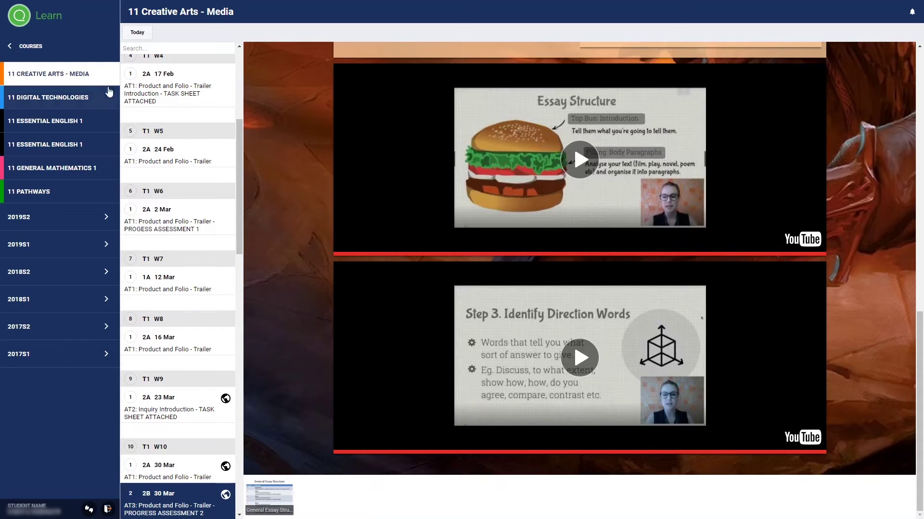
click(48, 47)
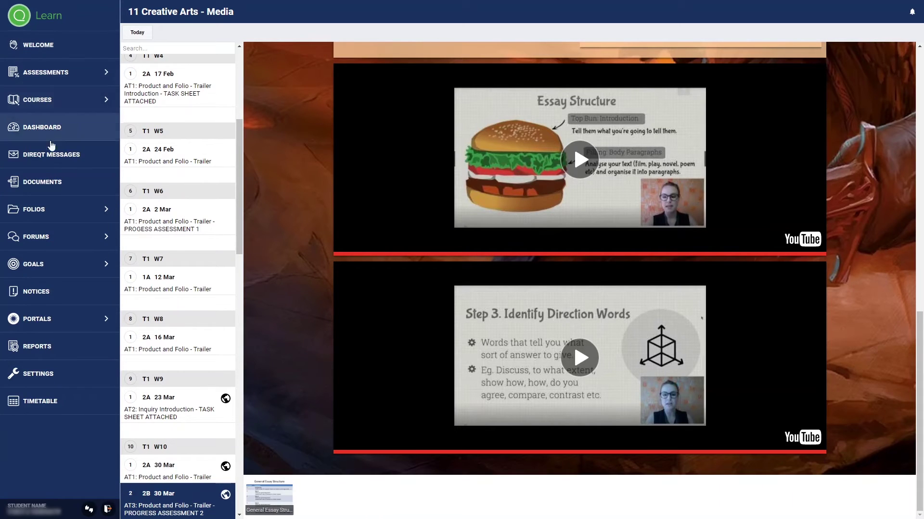
- Open Direqt Messages and start a new message, checking staff recipients and file attachments, then cancel
click(52, 160)
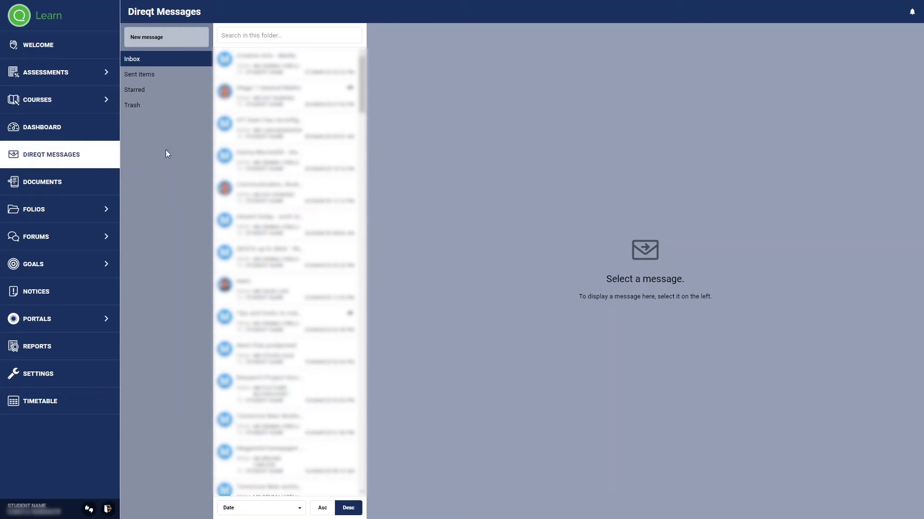
click(177, 47)
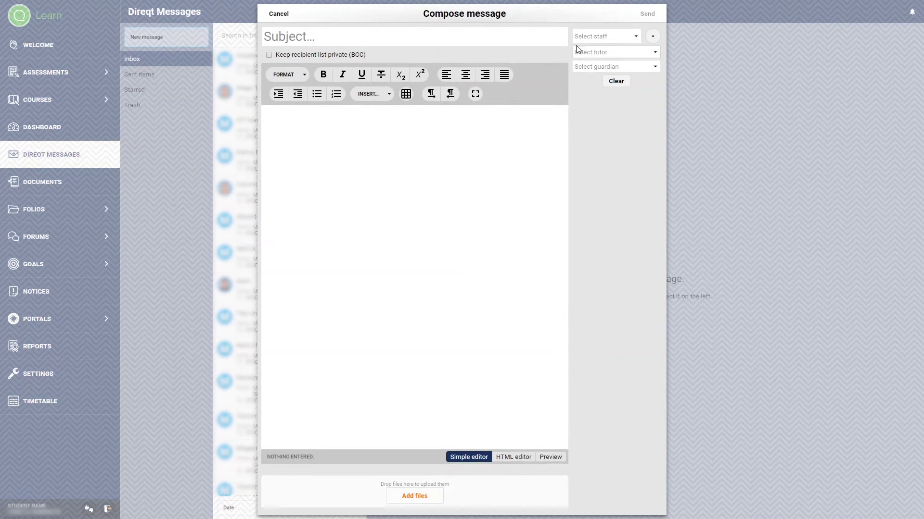
click(593, 40)
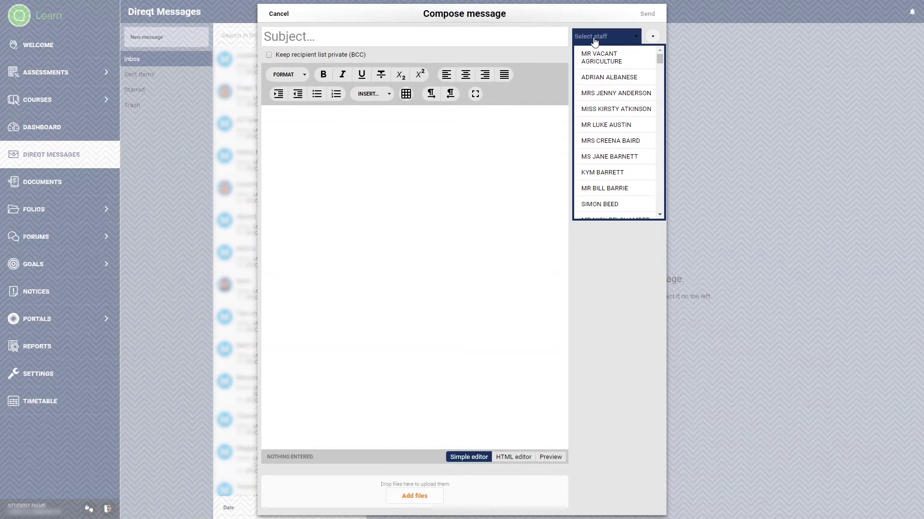
key(Escape)
click(450, 151)
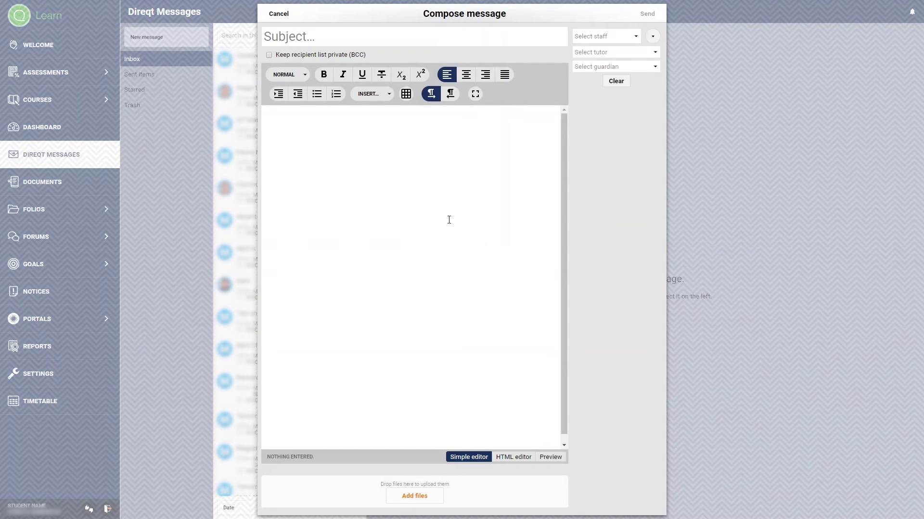
click(415, 497)
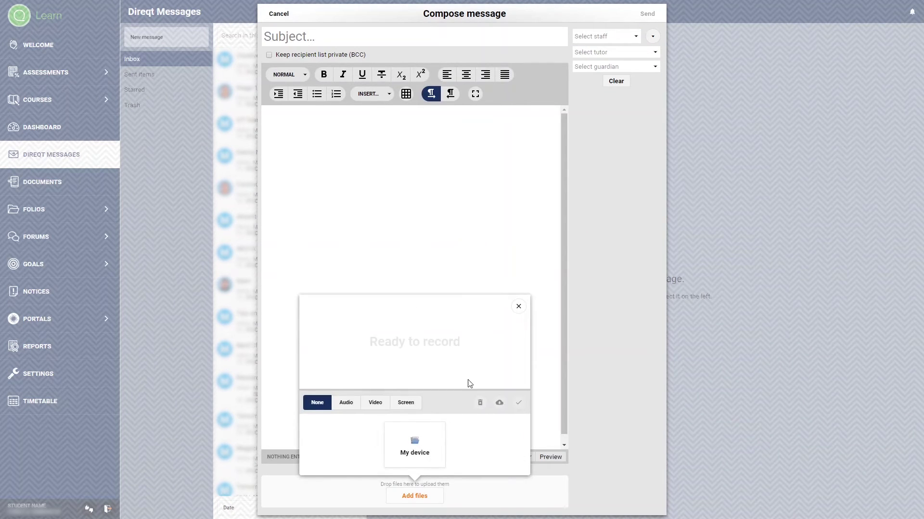
click(518, 308)
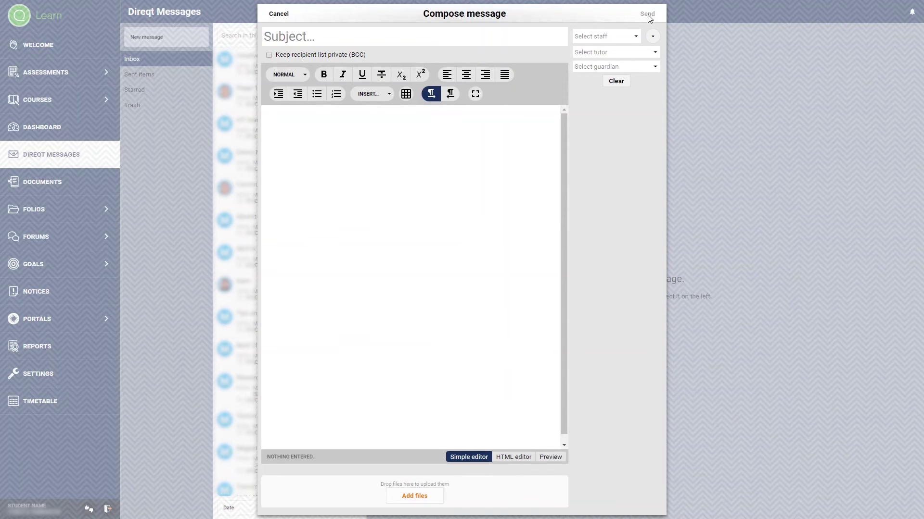
click(283, 14)
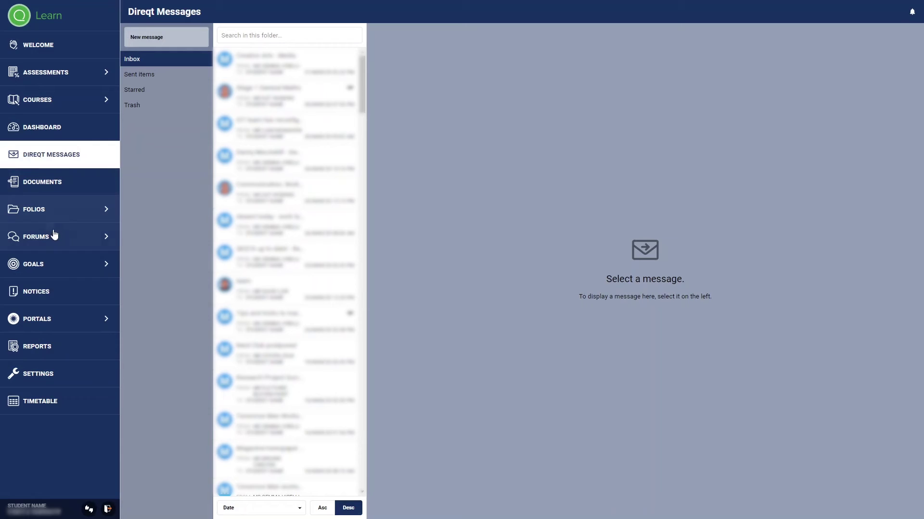
- Read the Stage 1 Creative Arts - Media forum, then open Notices listing school club notices
click(54, 238)
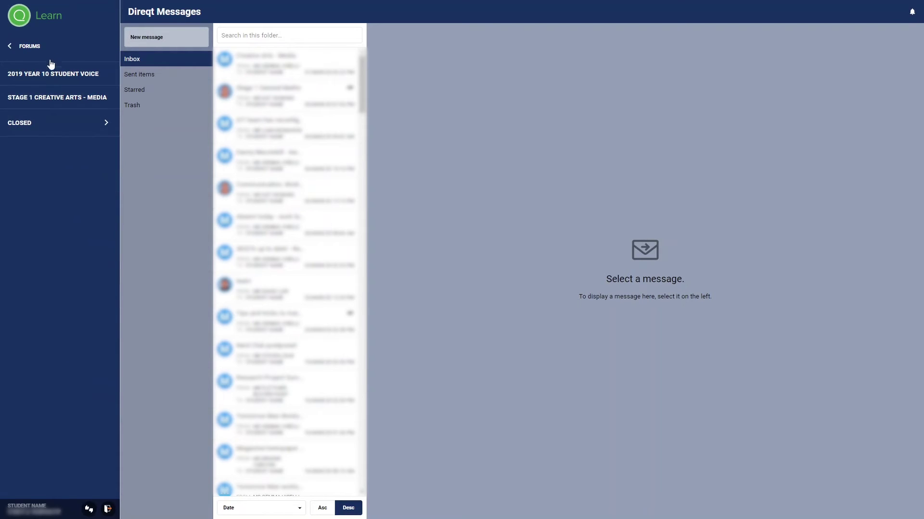
click(52, 100)
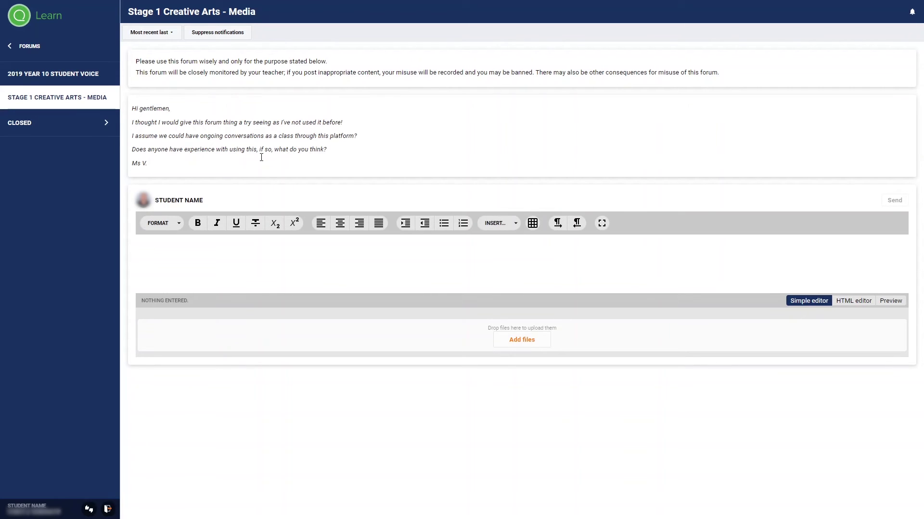
click(42, 49)
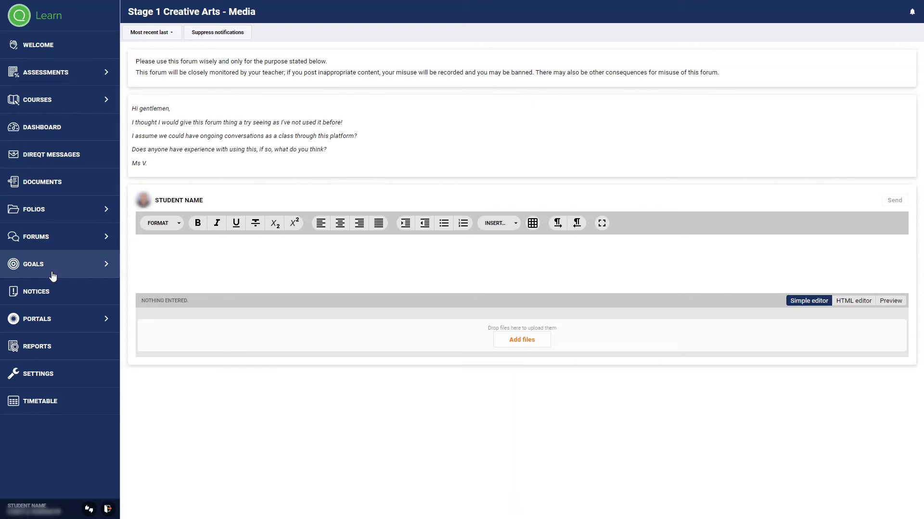
click(54, 293)
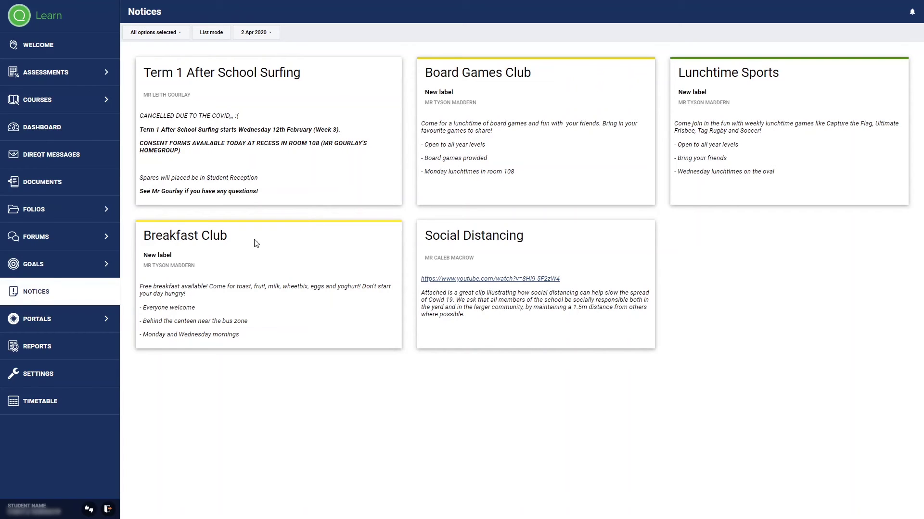
- View the Student ICT Help portal, then open Reports listing 2018–2020 semester reports
click(80, 319)
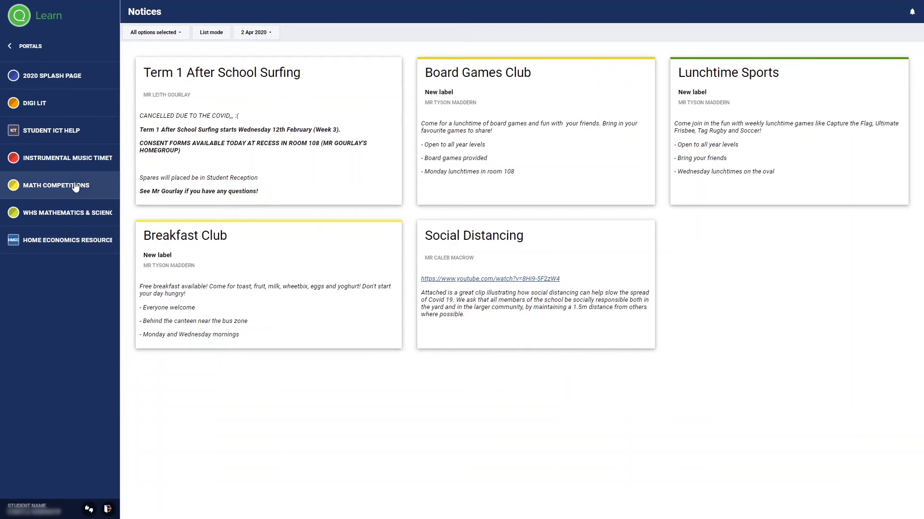
click(82, 141)
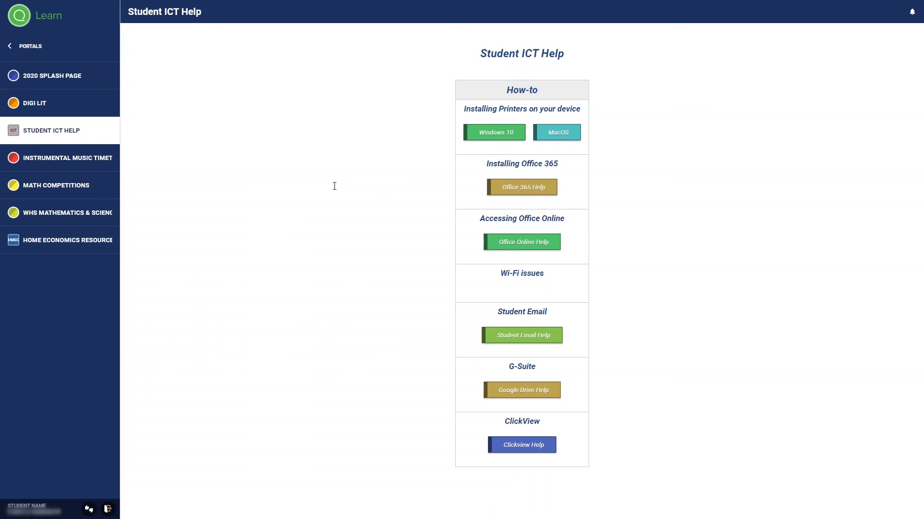
click(54, 53)
click(65, 347)
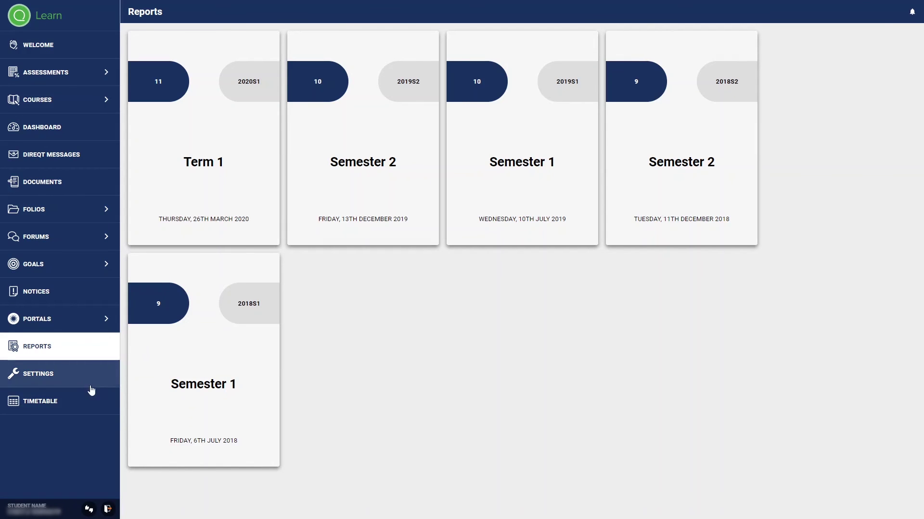
- Open the 30 March–3 April 2020 timetable and make a printable copy
click(67, 405)
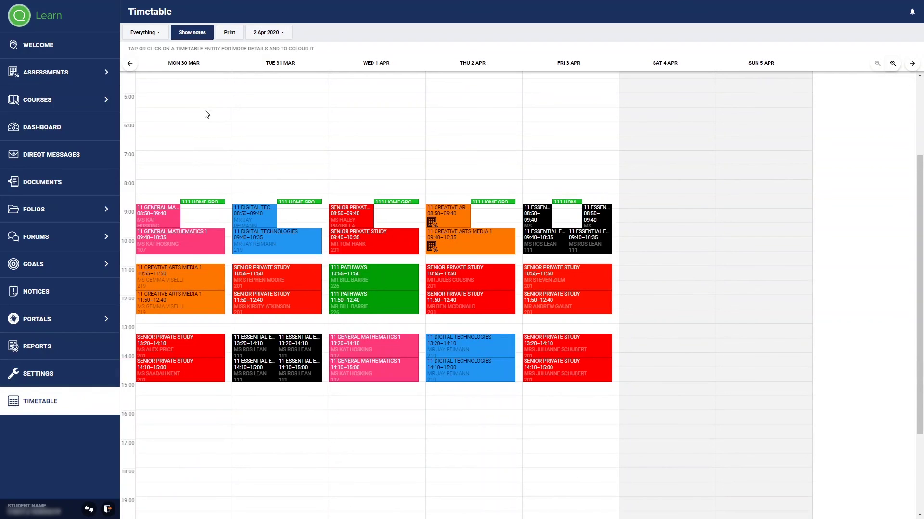
click(230, 37)
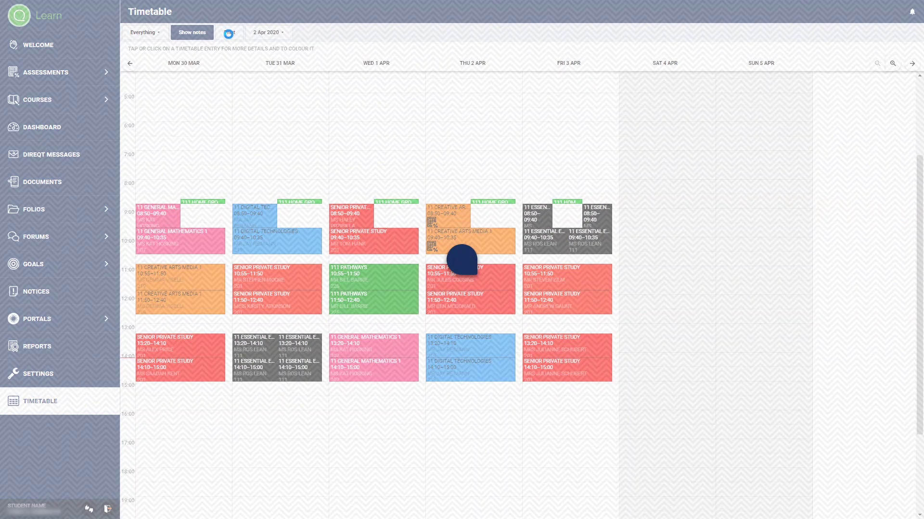